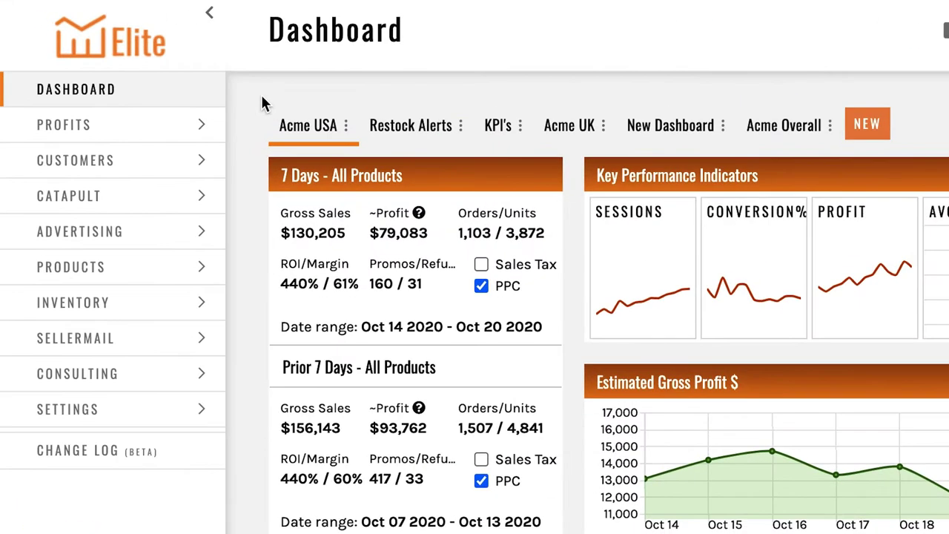
Go to the Products SKUs list for ACME Products, with costs and shipping per unit
left_click(166, 276)
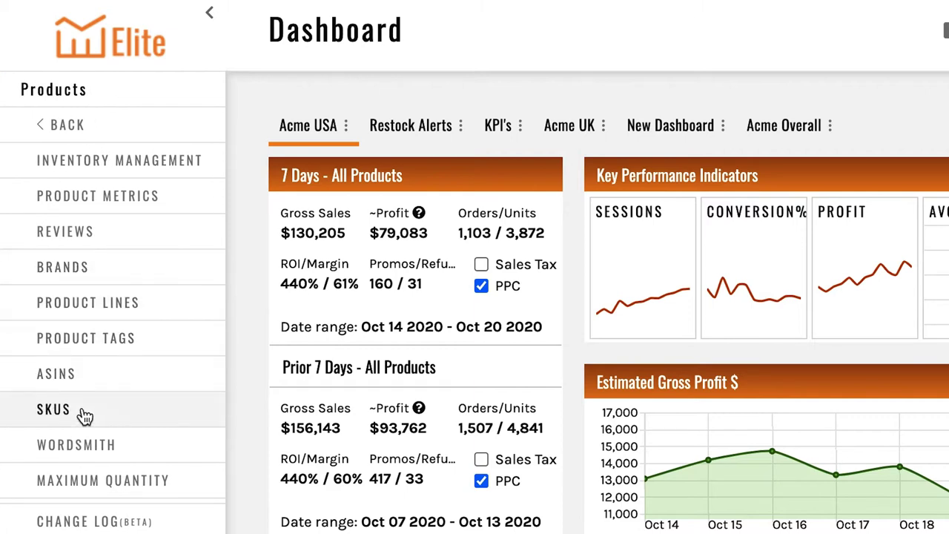
left_click(53, 409)
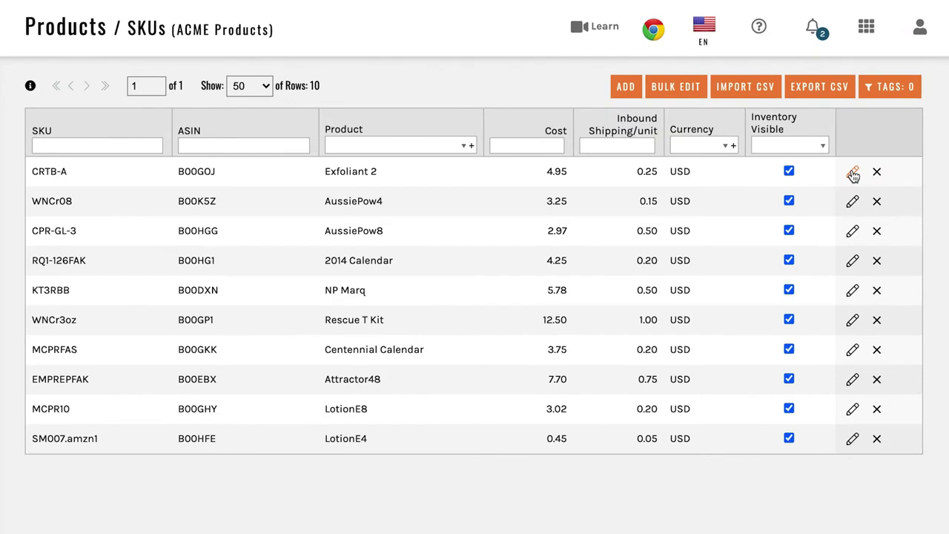
Edit SKU CRTB-A (Exfoliant 2), raise its current cost from 4.95 to 5.65, and save
left_click(853, 172)
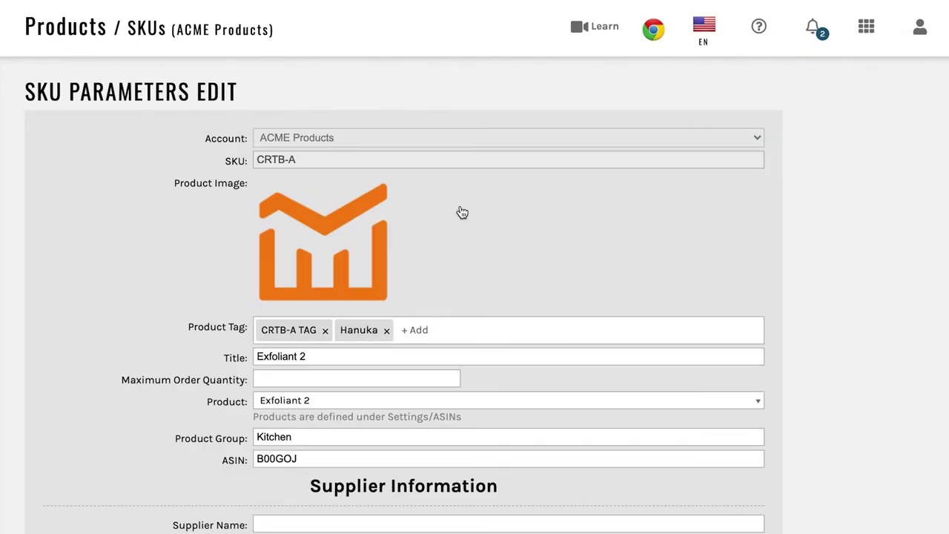
scroll(462, 213, "down", 10)
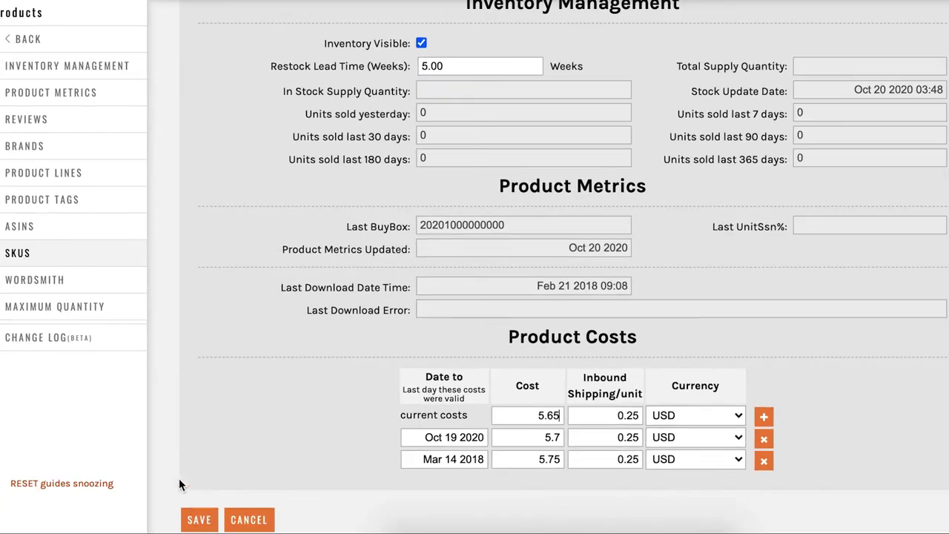
left_click(199, 521)
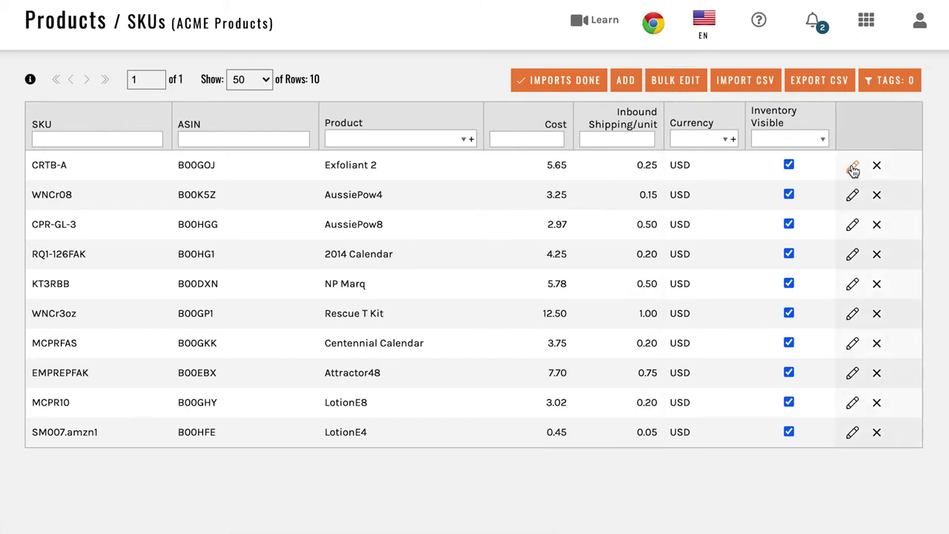
Add a new dated cost row to CRTB-A's Product Costs, dated Nov 01 2020
left_click(853, 170)
scroll(529, 264, "down", 10)
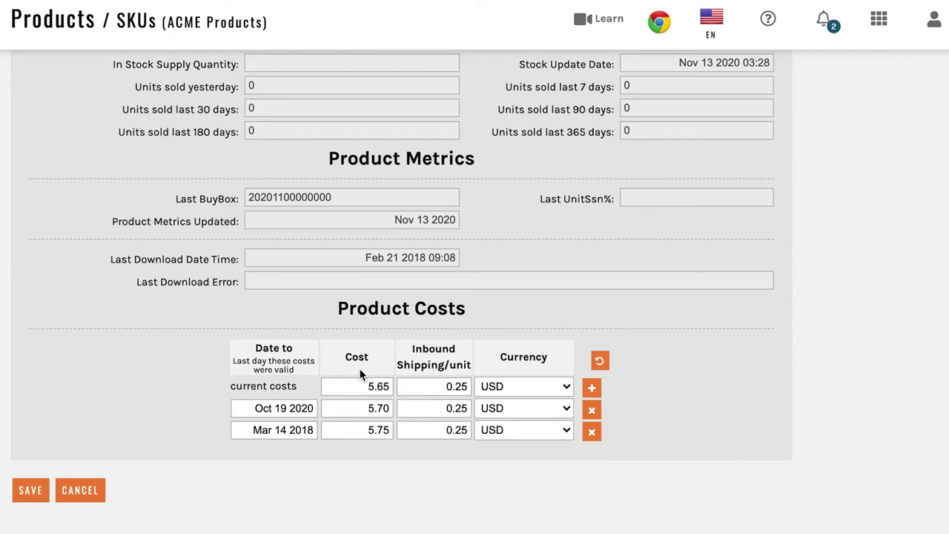
left_click(601, 390)
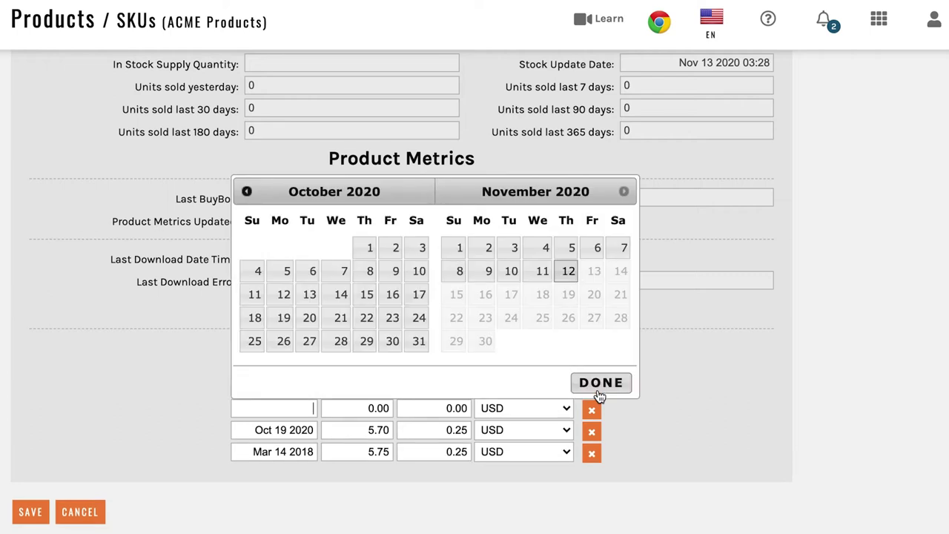
left_click(460, 248)
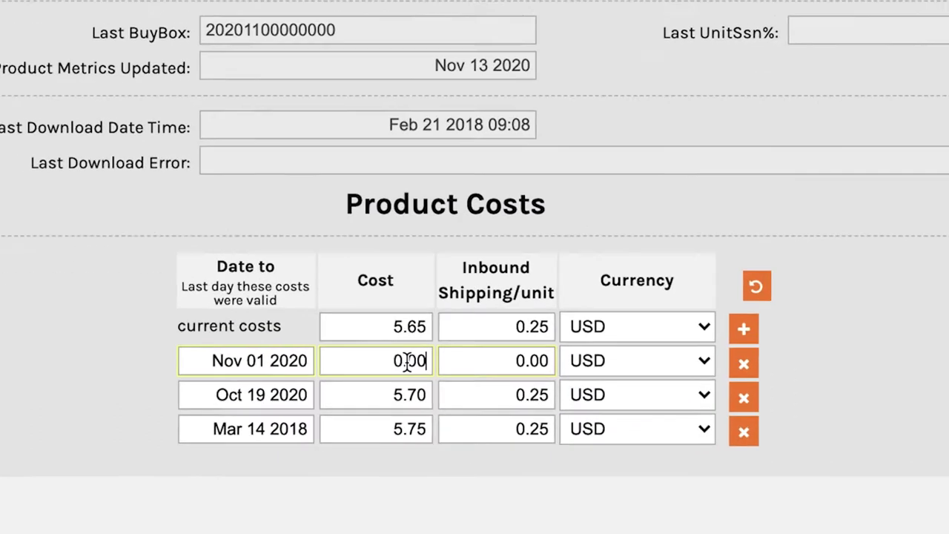
Give the new cost period cost 6.00 and inbound shipping 0.25, then save it
left_click(377, 409)
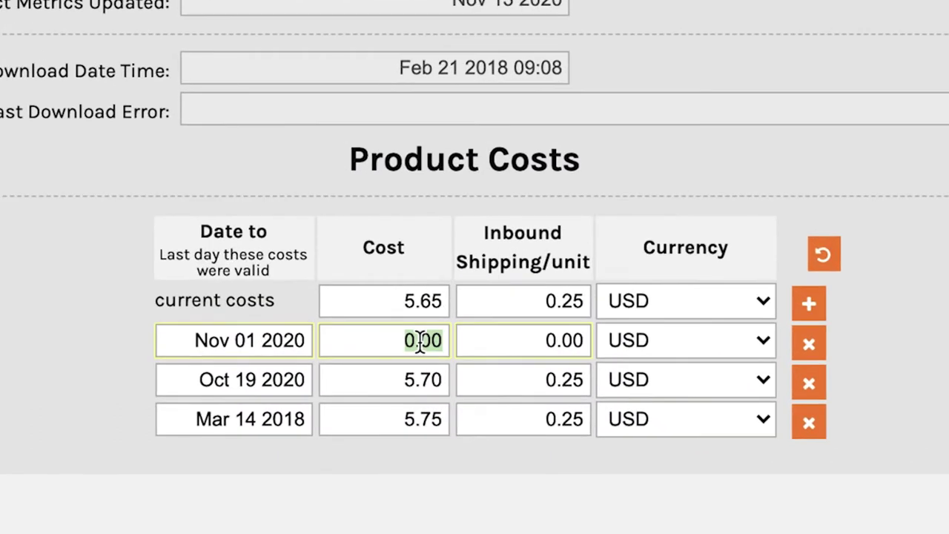
type("6.00")
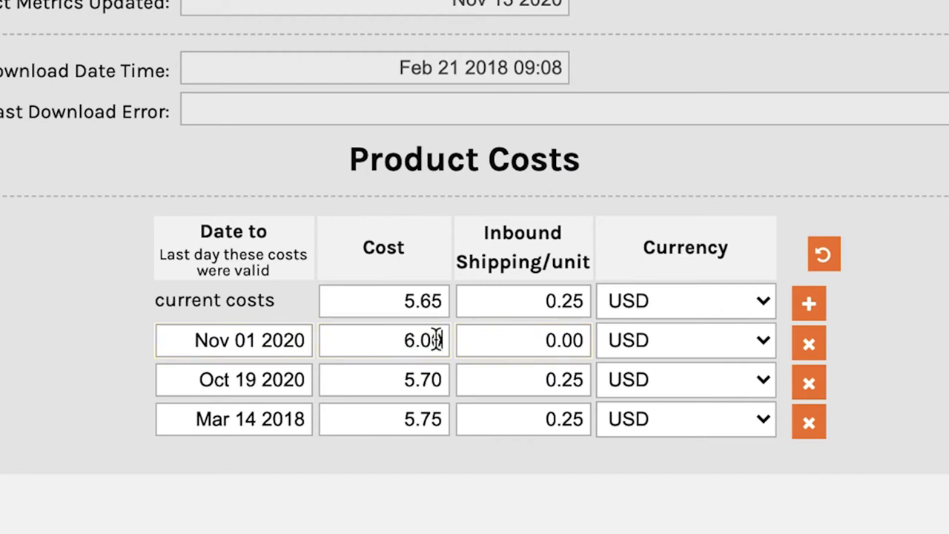
left_click(567, 340)
key("Right")
key("Left")
key("Left")
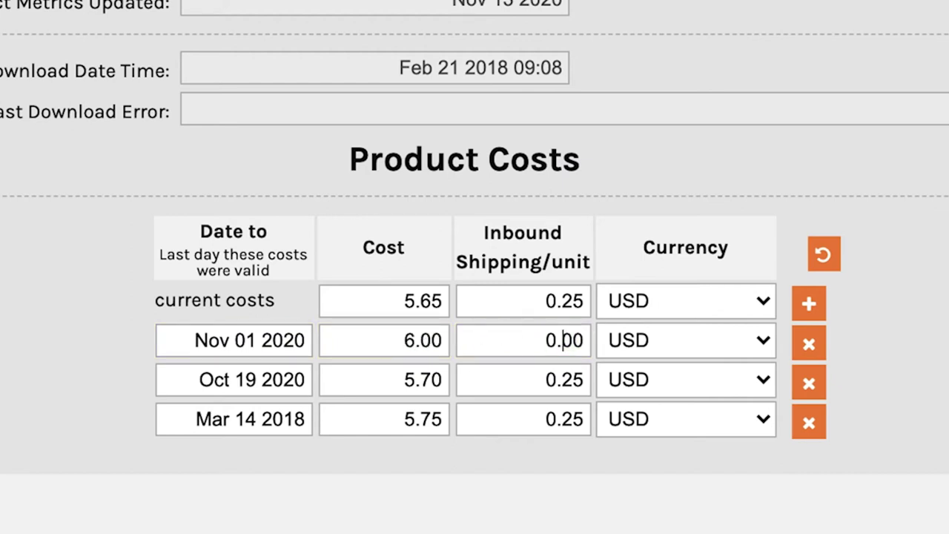
key("Delete")
key("Delete")
type("25")
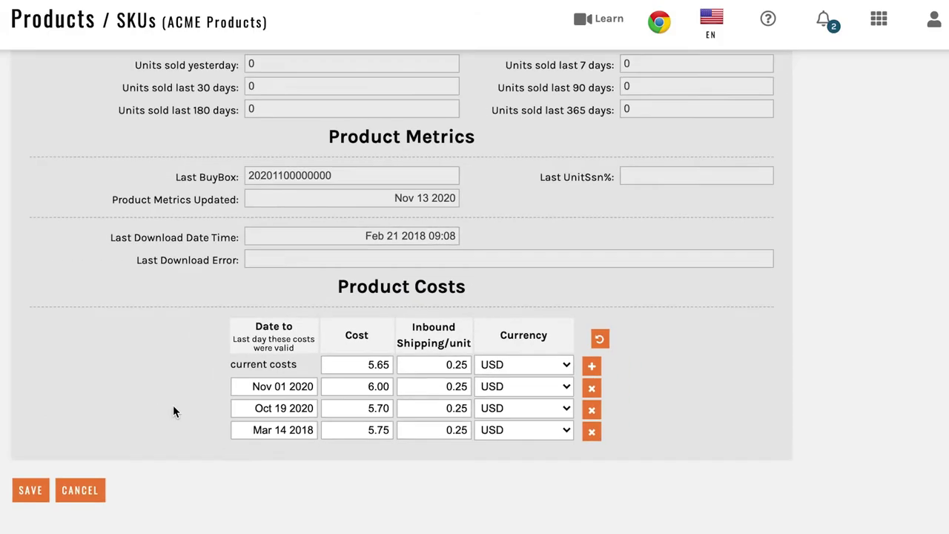
left_click(28, 500)
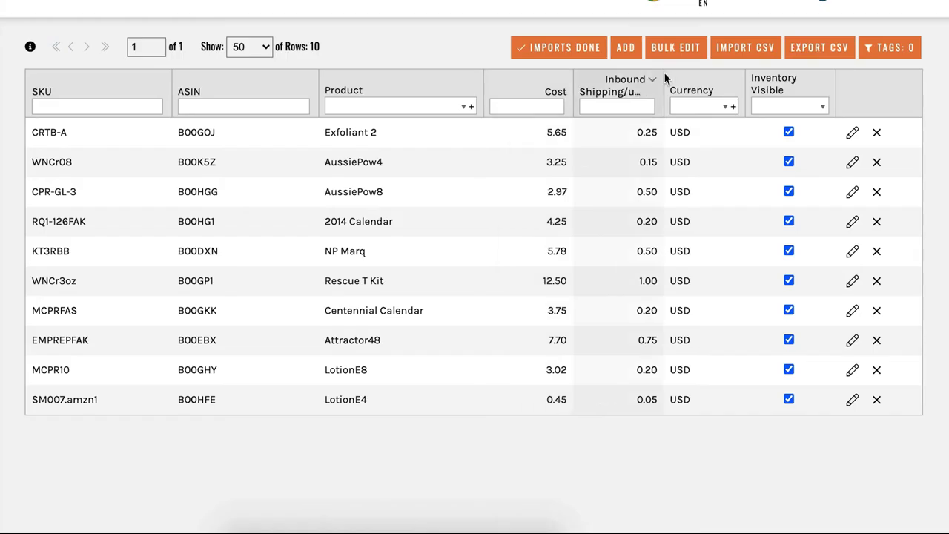
left_click(695, 53)
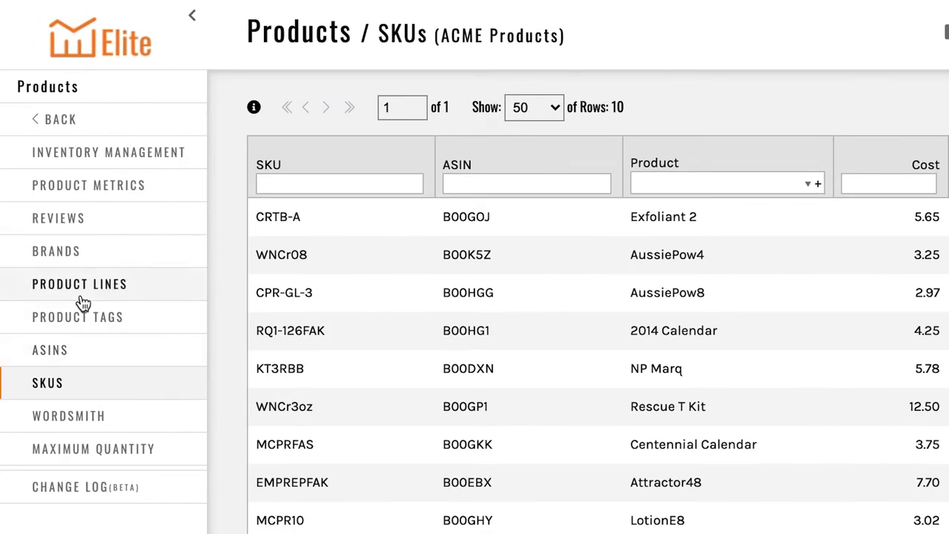
Go to Profits > Additional Expenses and start a blank New Additional Cost form
left_click(106, 112)
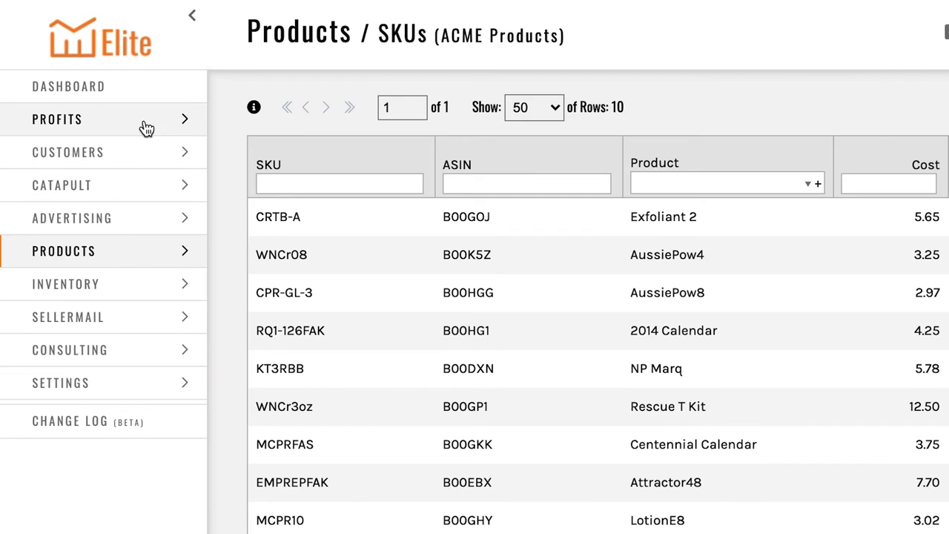
left_click(144, 122)
left_click(137, 191)
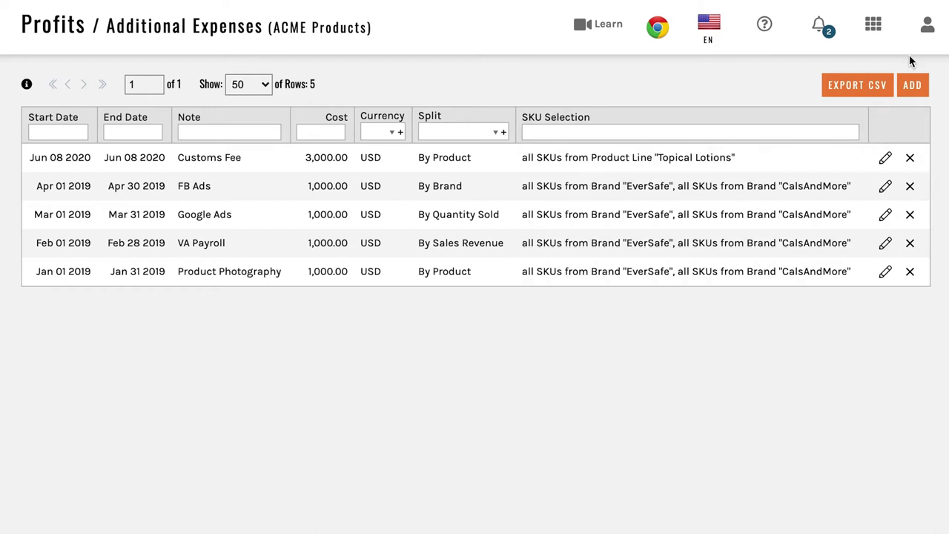
left_click(913, 97)
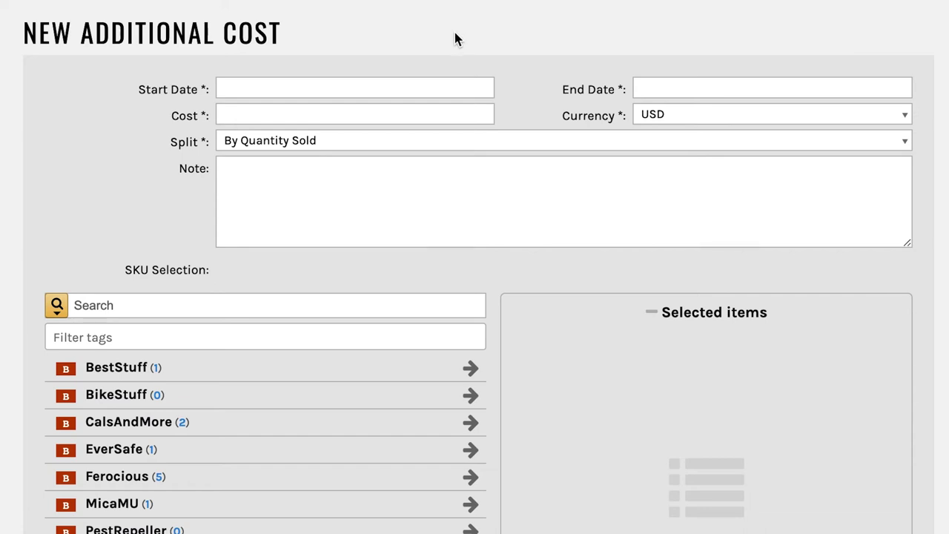
Date the new cost Oct 20 2020 with an amount of 25000 USD
left_click(343, 83)
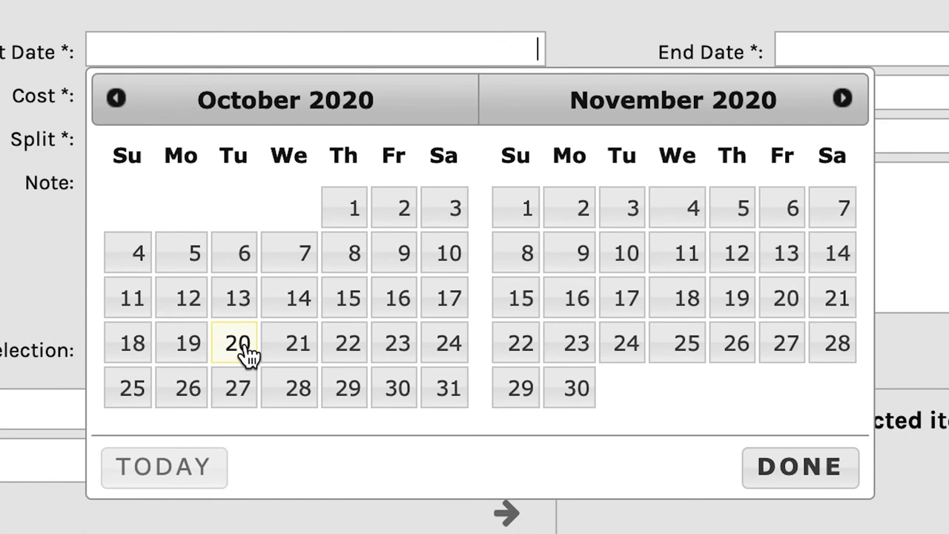
left_click(243, 343)
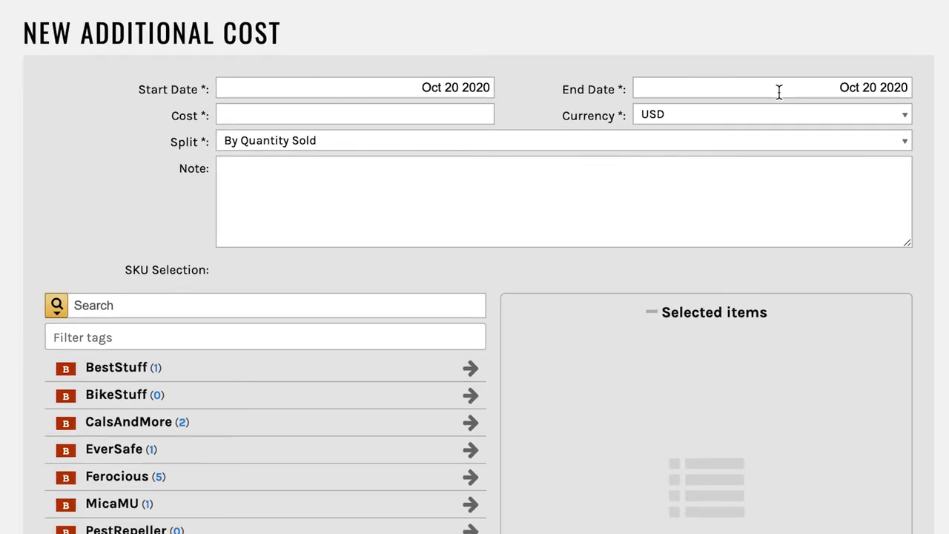
left_click(427, 95)
left_click(439, 110)
type("25000")
left_click(751, 121)
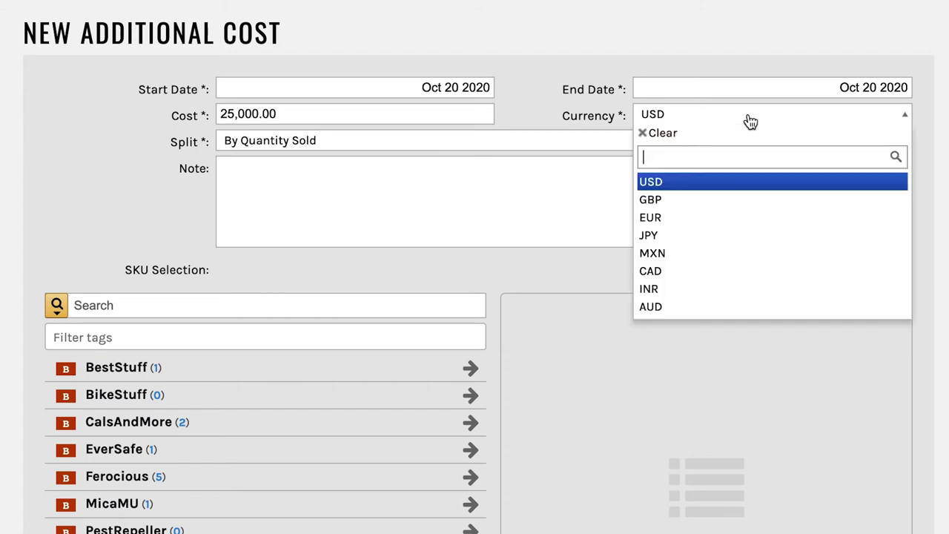
left_click(751, 121)
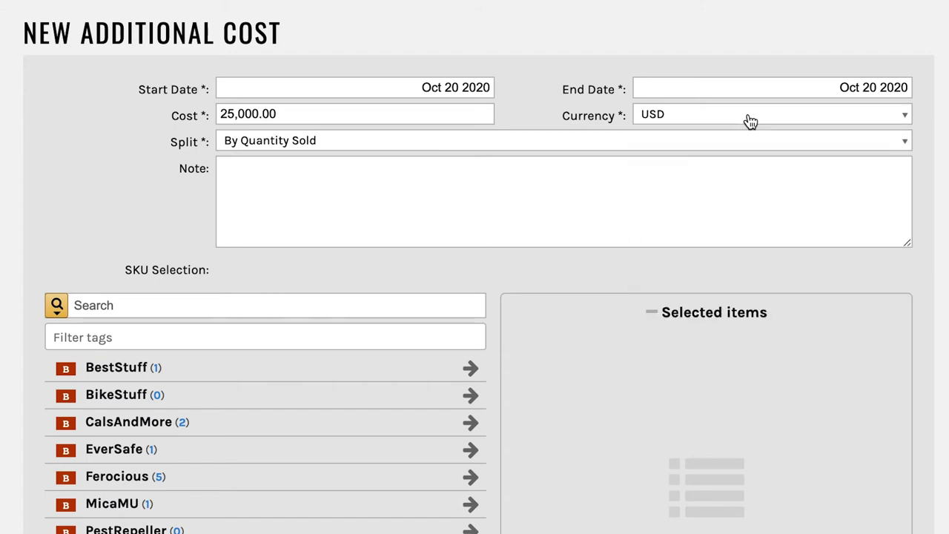
Split the cost By Product and assign it to AussiePowder under the Ferocious brand
left_click(305, 150)
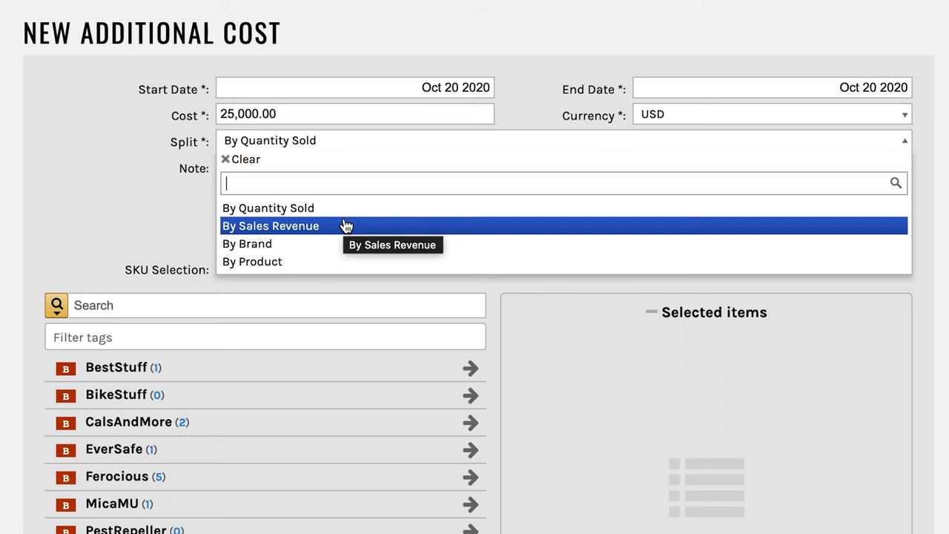
left_click(352, 269)
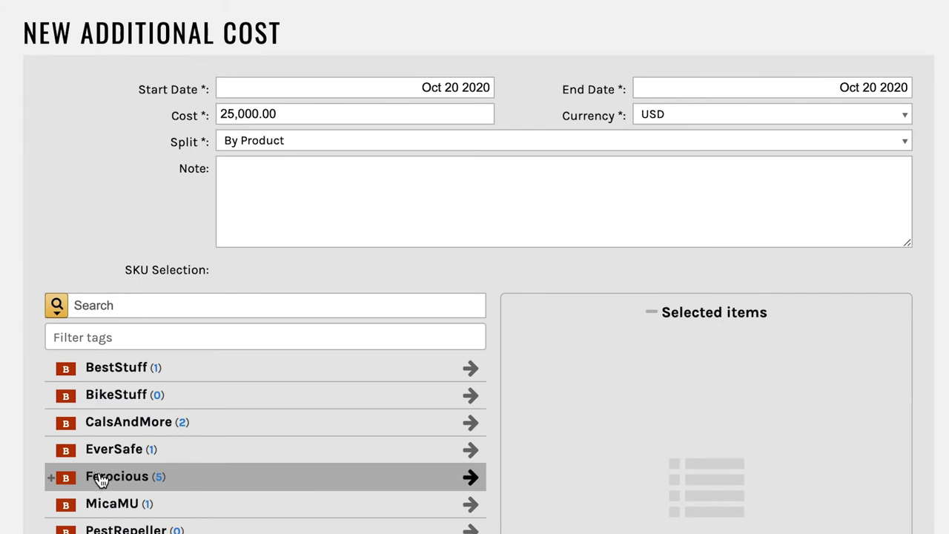
left_click(52, 479)
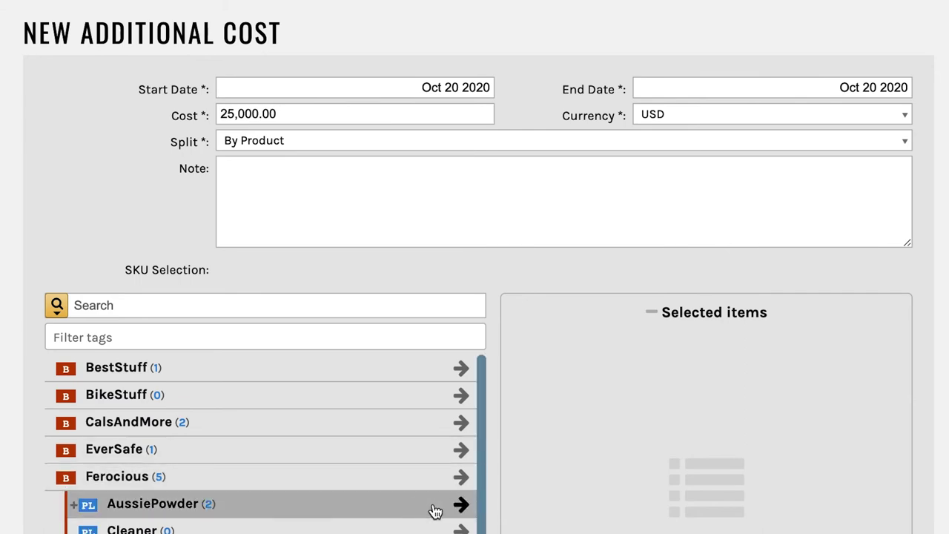
left_click(463, 506)
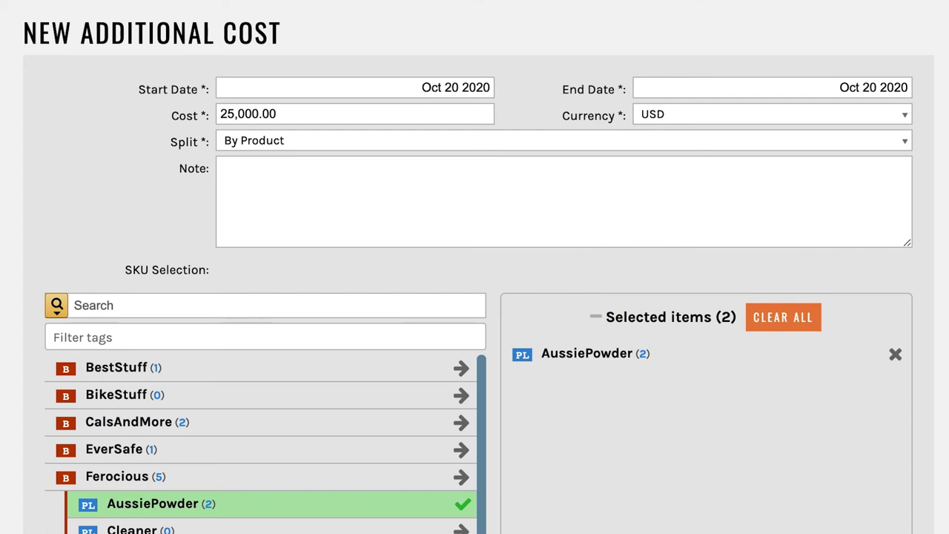
Enter the note 'Bribery for the ....' and add the $25,000 additional cost
type("Bribery for the")
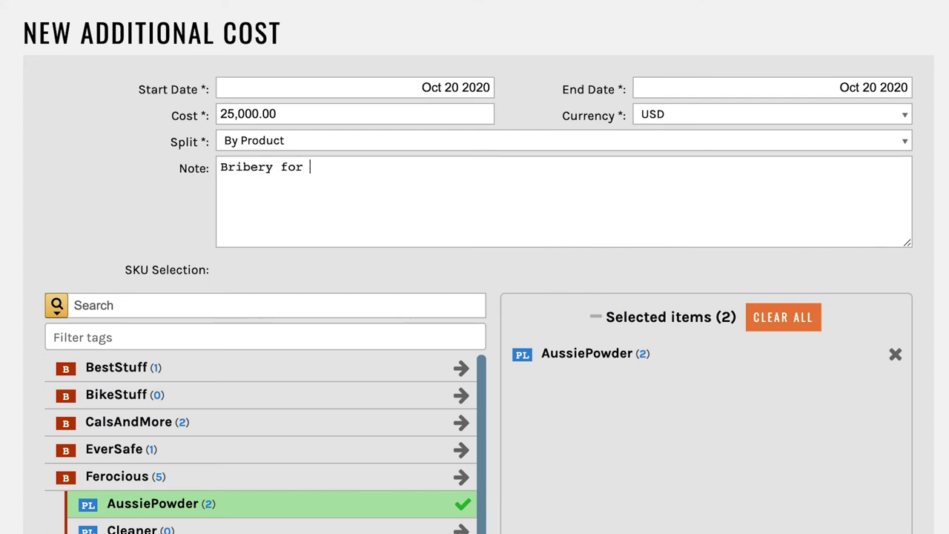
type(" ....")
scroll(364, 229, "down", 5)
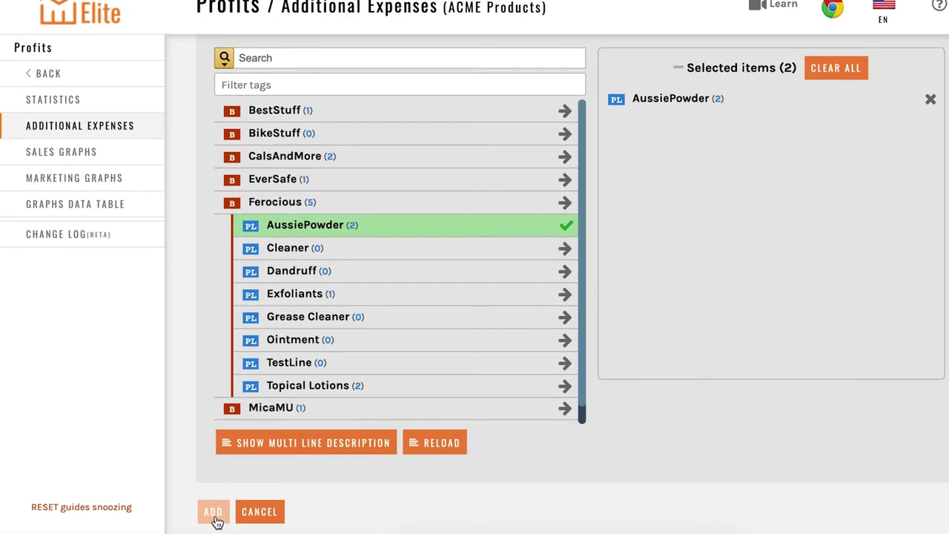
left_click(214, 512)
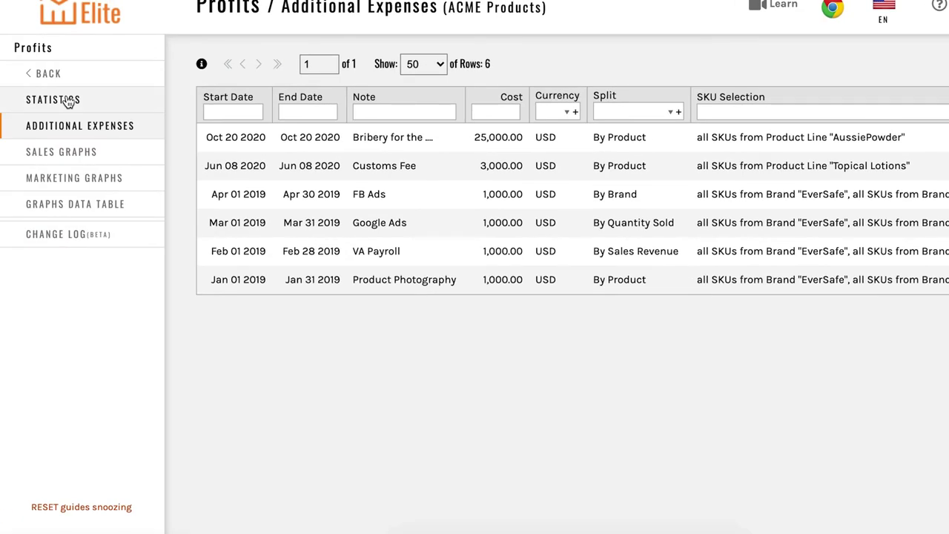
View October profit statistics by Product Name, showing AussiePow4 and AussiePow8 at -$12,500.00 each
left_click(67, 101)
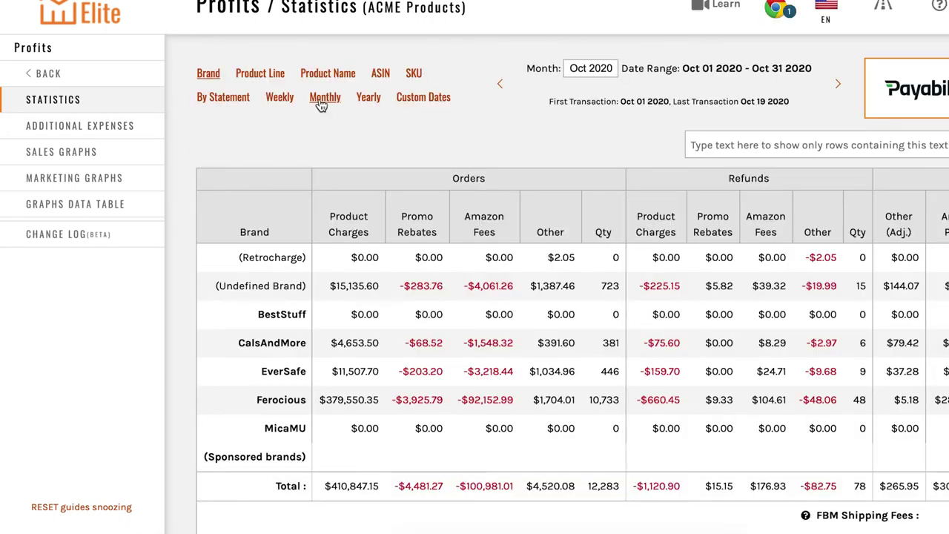
left_click(340, 76)
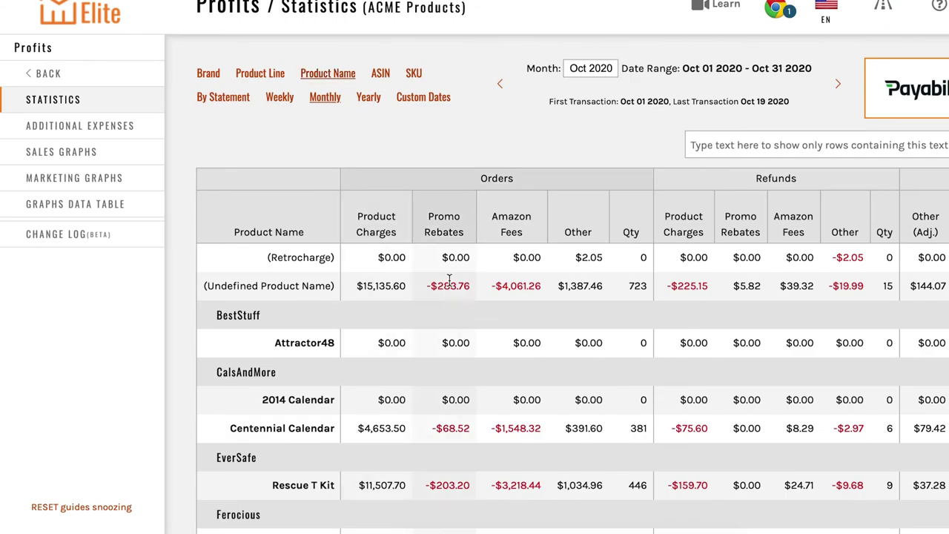
scroll(450, 280, "down", 2)
scroll(450, 280, "down", 2)
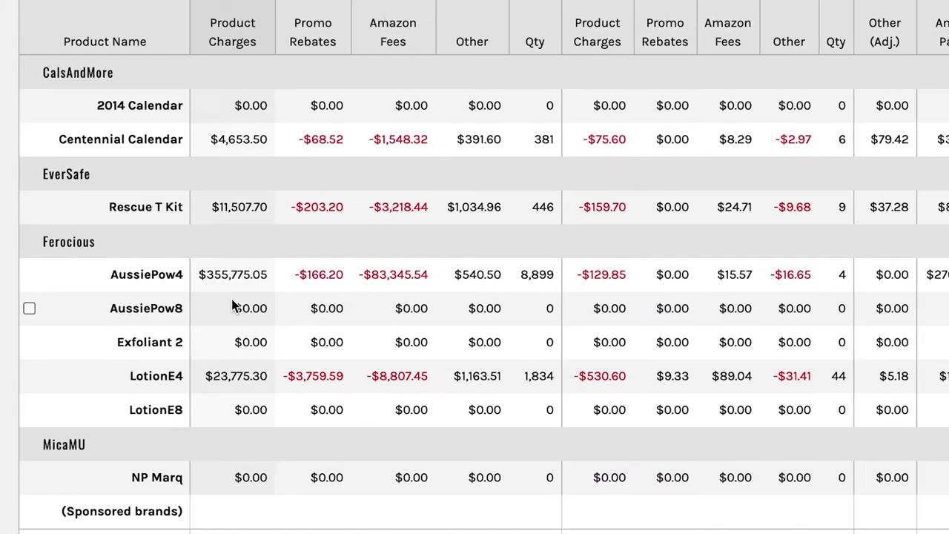
scroll(450, 281, "right", 5)
scroll(232, 307, "right", 5)
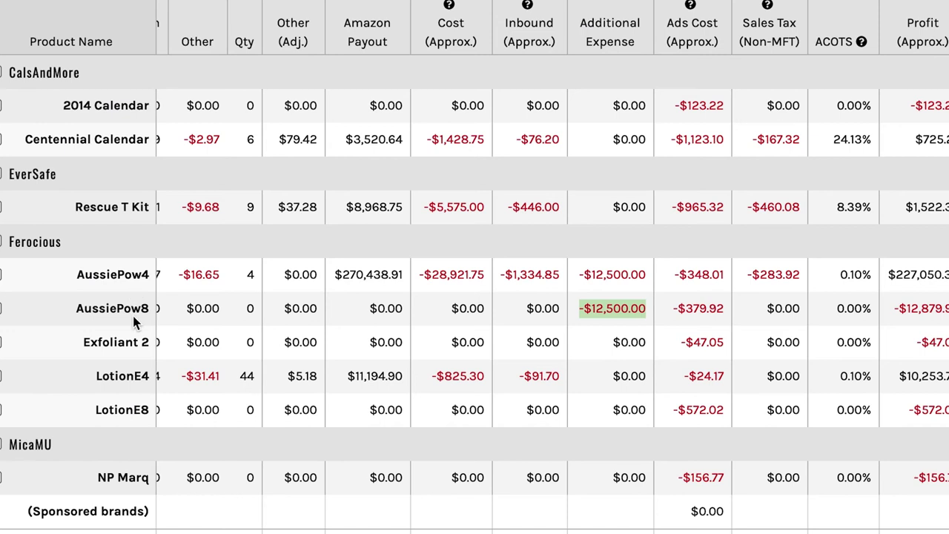
scroll(132, 313, "left", 2)
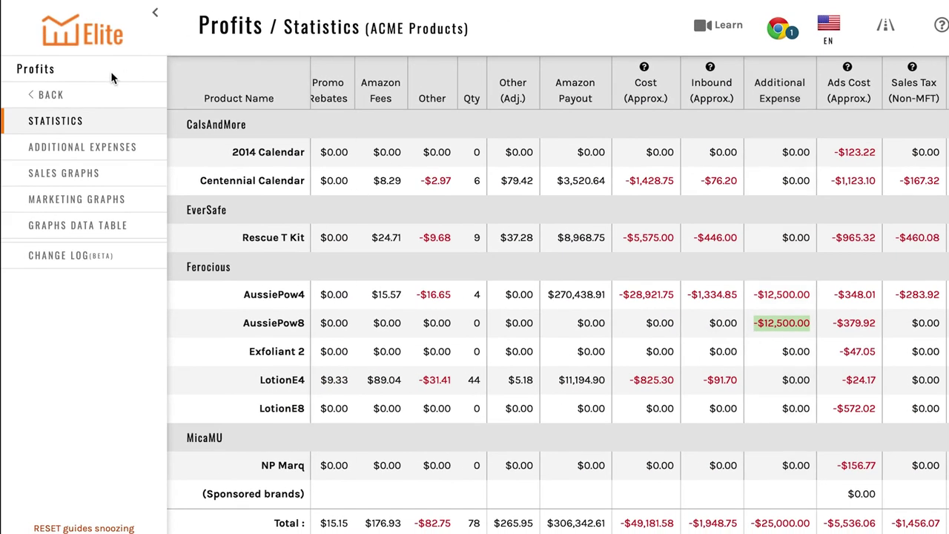
Group profit statistics by Brand, By Statement, showing $0.00 additional expense and $186,729.65 total profit
left_click(63, 126)
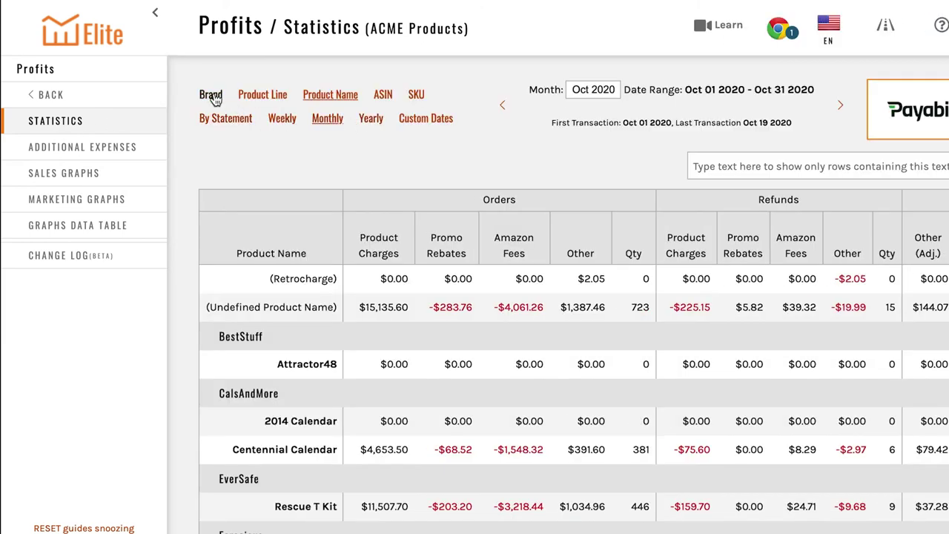
left_click(211, 96)
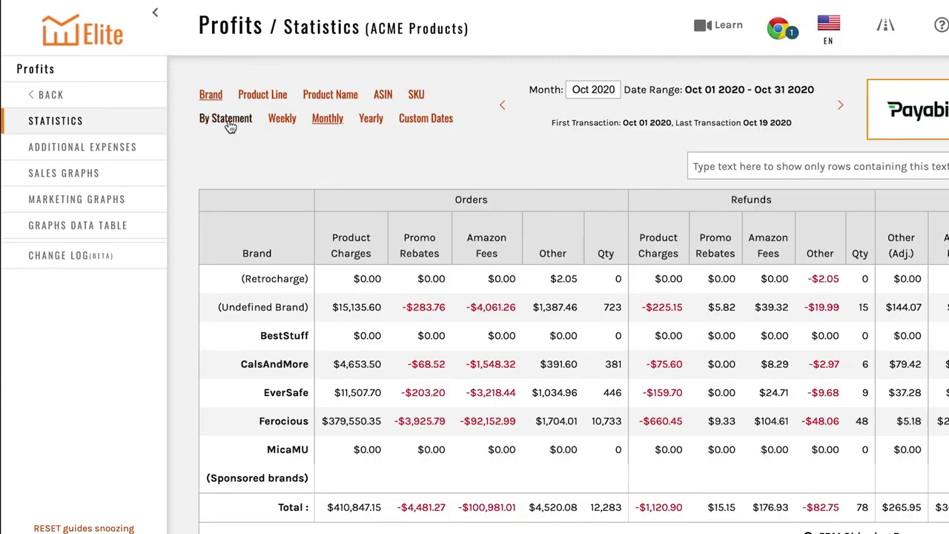
left_click(230, 120)
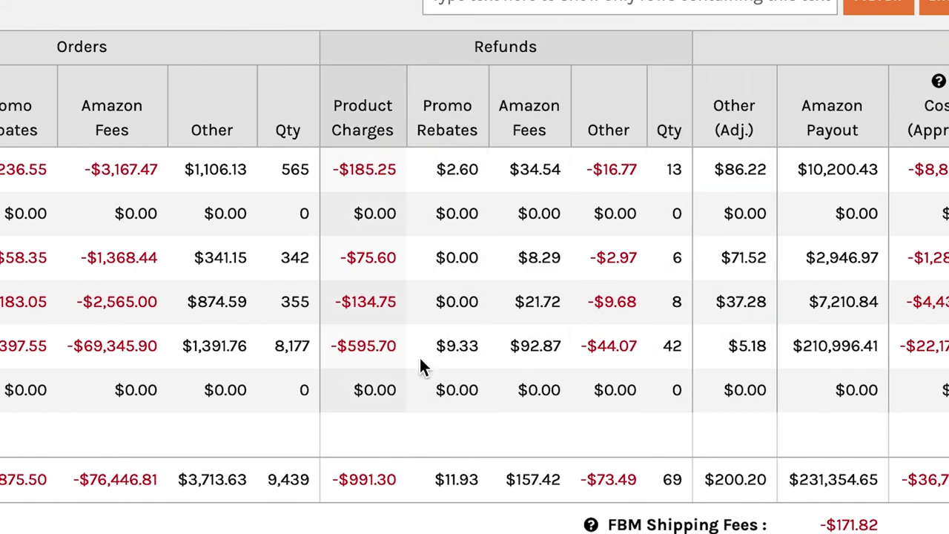
scroll(490, 397, "right", 10)
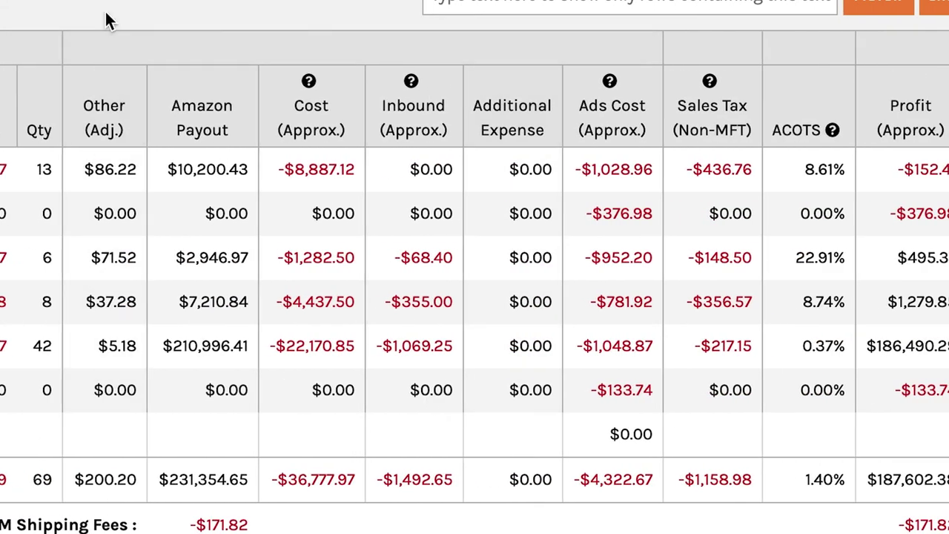
scroll(176, 329, "down", 4)
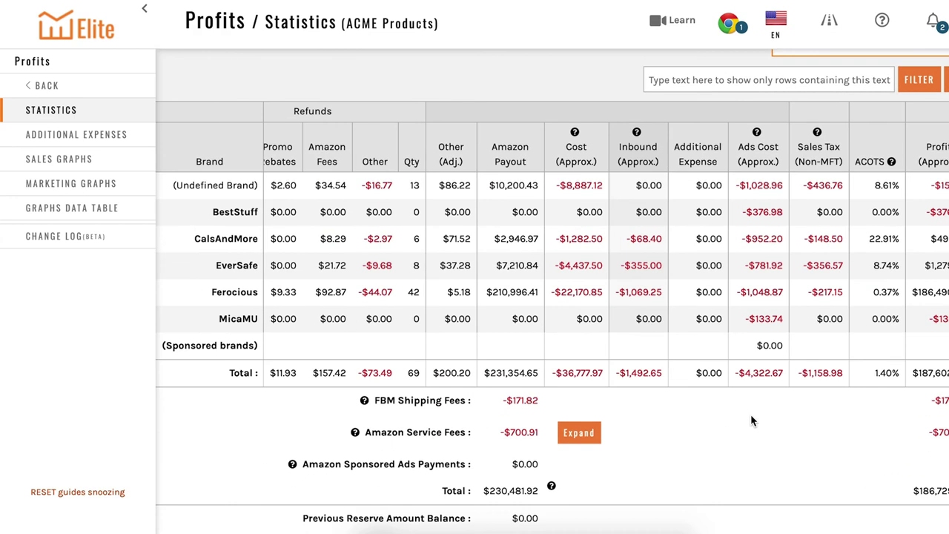
scroll(751, 414, "right", 2)
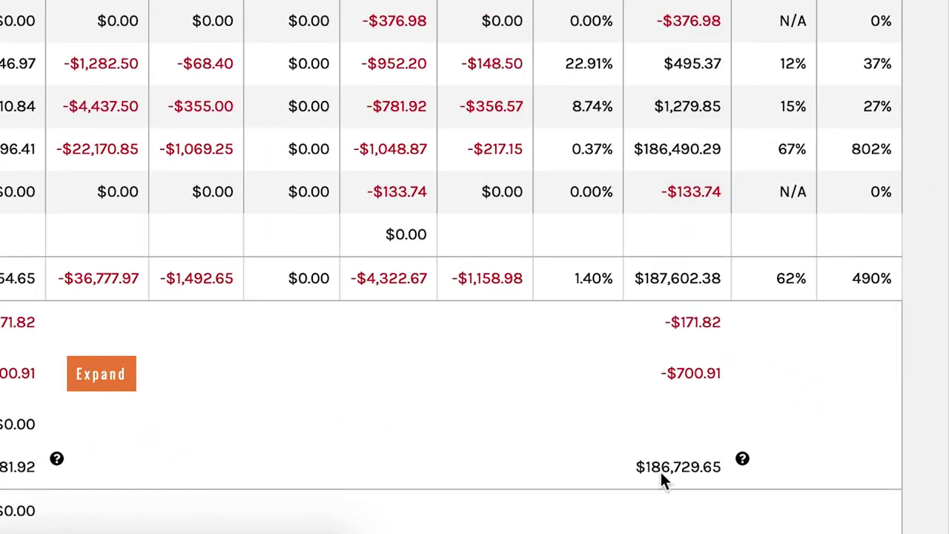
double_click(726, 474)
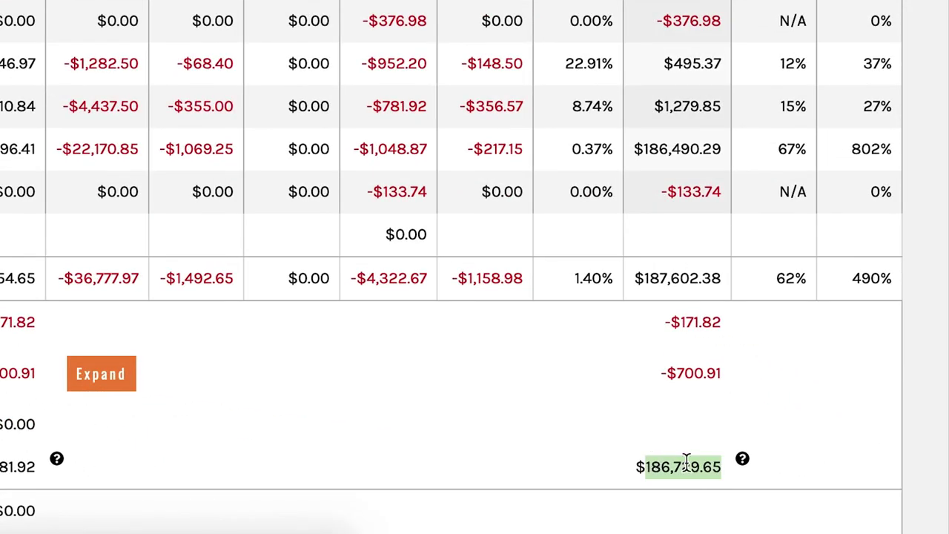